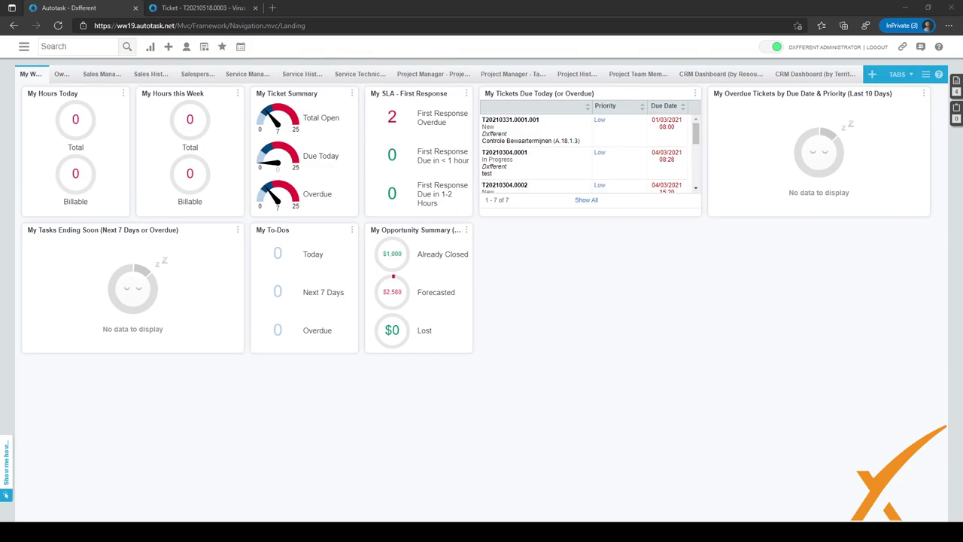
Switch to the Virus / Malware ticket T20210518.0003 and stop its running work timer.
{"action": "left_click", "coordinate": [192, 9]}
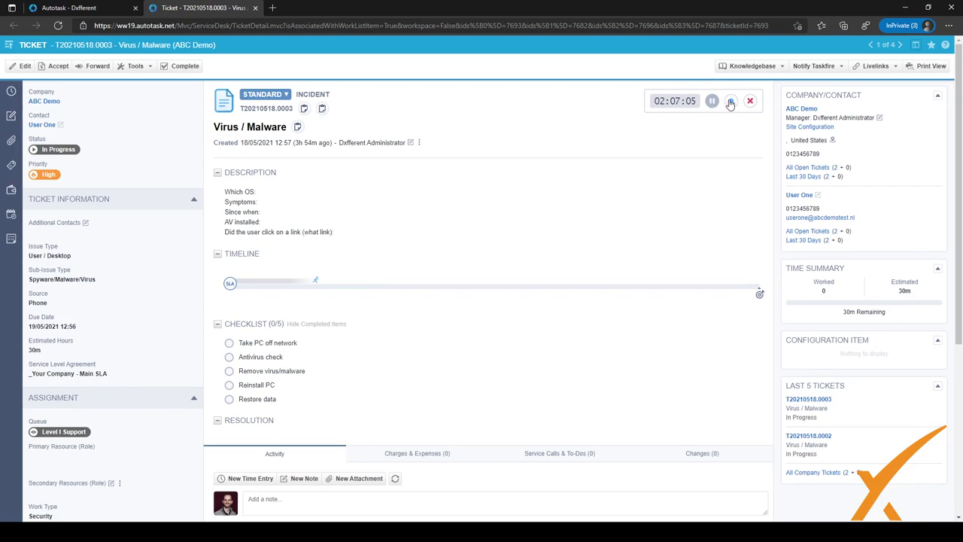
{"action": "left_click", "coordinate": [730, 103]}
Turn the timed work into a new time entry (13:14–16:52, about 2h 8m) and review its details.
{"action": "left_click", "coordinate": [730, 102]}
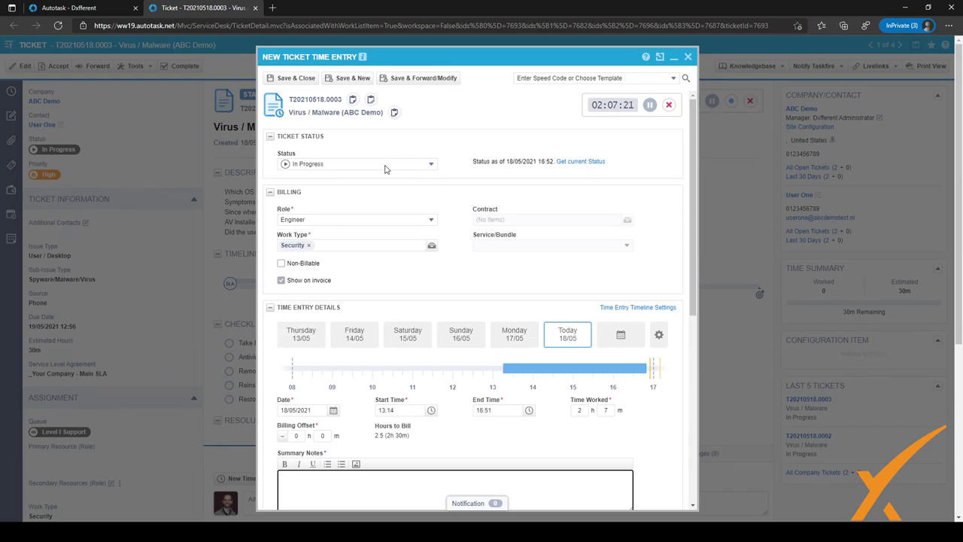
{"action": "scroll", "coordinate": [385, 169], "scroll_direction": "down", "scroll_amount": 1}
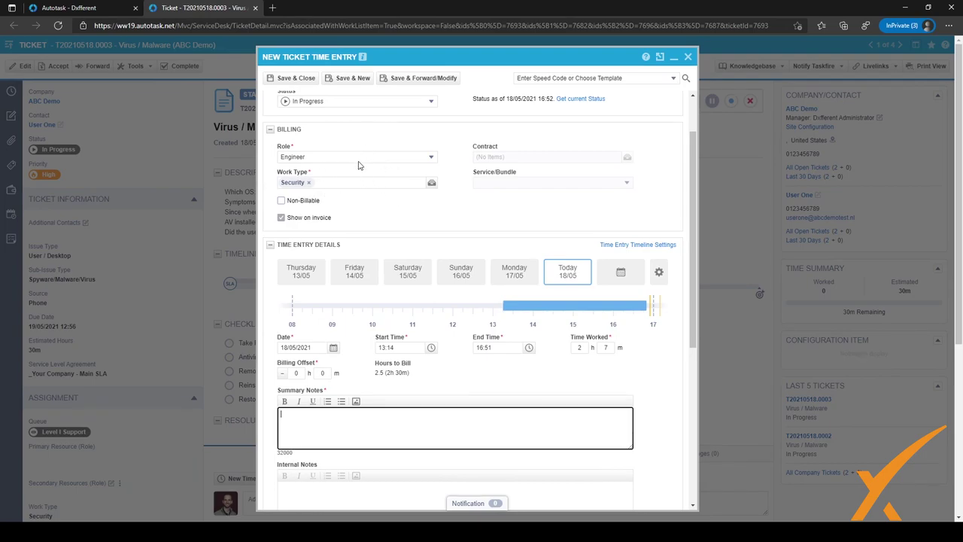
{"action": "scroll", "coordinate": [359, 161], "scroll_direction": "down", "scroll_amount": 1}
{"action": "scroll", "coordinate": [444, 141], "scroll_direction": "up", "scroll_amount": 1}
{"action": "scroll", "coordinate": [414, 206], "scroll_direction": "down", "scroll_amount": 1}
{"action": "scroll", "coordinate": [415, 206], "scroll_direction": "down", "scroll_amount": 1}
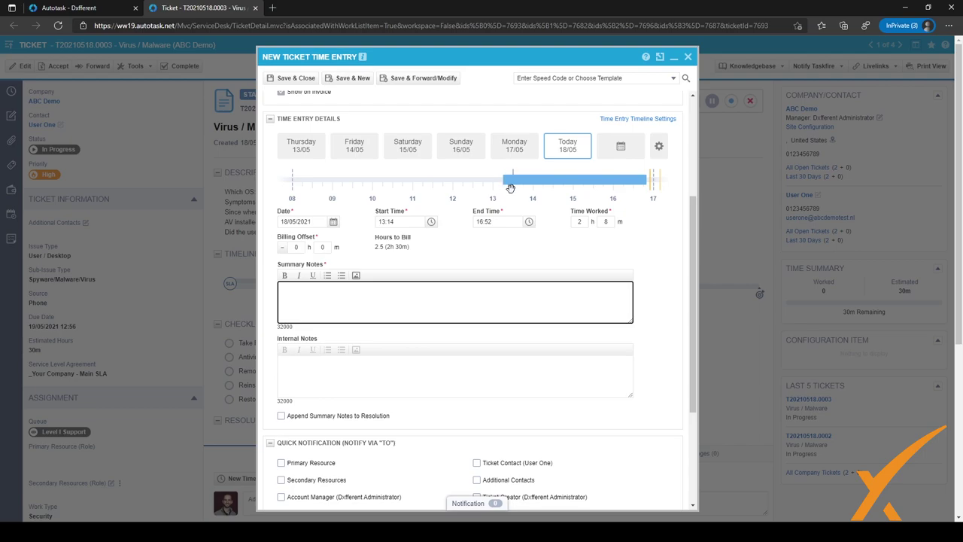
Set the time entry to 14:15–16:00 on 18/05/2021, with 1h 45m worked.
{"action": "mouse_move", "coordinate": [504, 186]}
{"action": "left_mouse_down"}
{"action": "mouse_move", "coordinate": [441, 191]}
{"action": "mouse_move", "coordinate": [563, 189]}
{"action": "left_mouse_up"}
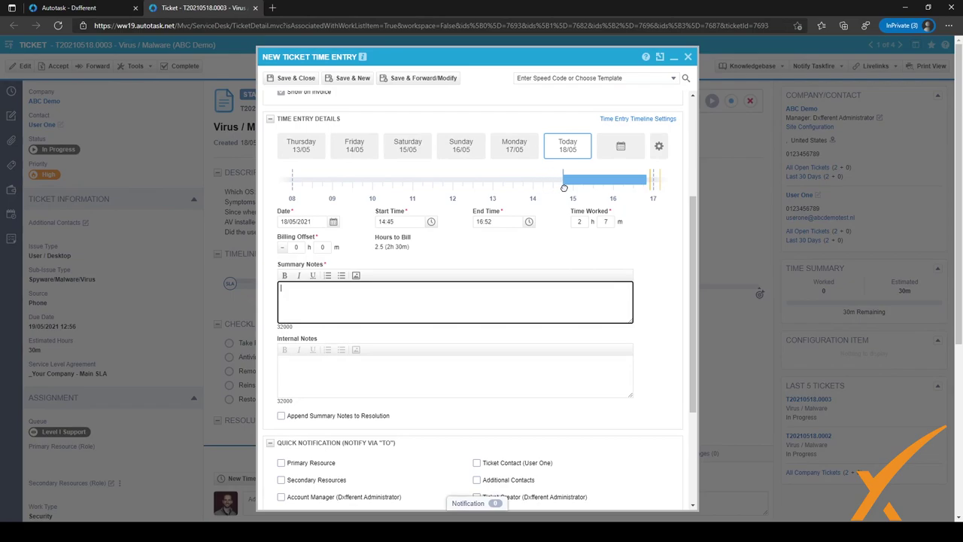
{"action": "left_click_drag", "start_coordinate": [563, 188], "coordinate": [543, 189]}
{"action": "double_click", "coordinate": [579, 221]}
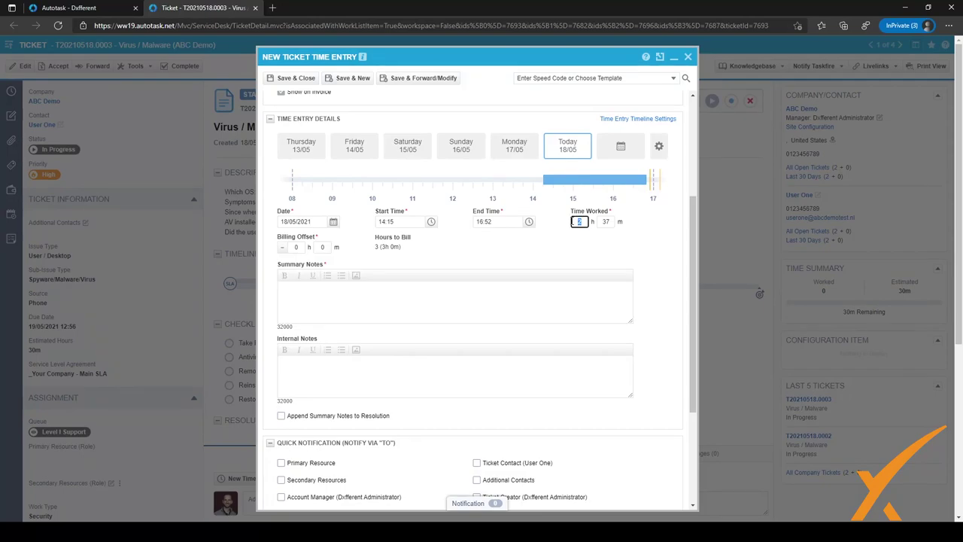
{"action": "type", "text": "45"}
{"action": "left_click_drag", "start_coordinate": [631, 184], "coordinate": [612, 183]}
{"action": "left_click", "coordinate": [400, 221]}
{"action": "left_click", "coordinate": [486, 223]}
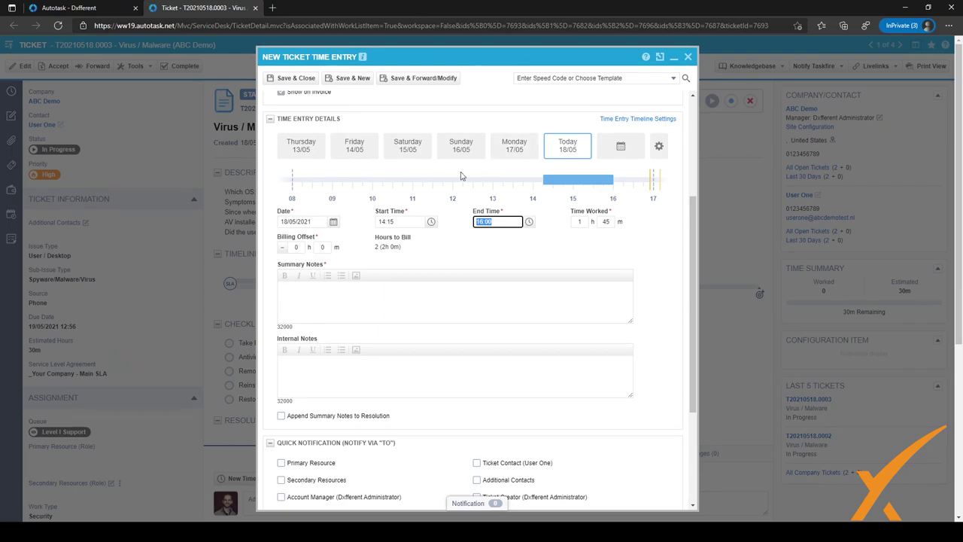
{"action": "left_click", "coordinate": [334, 223]}
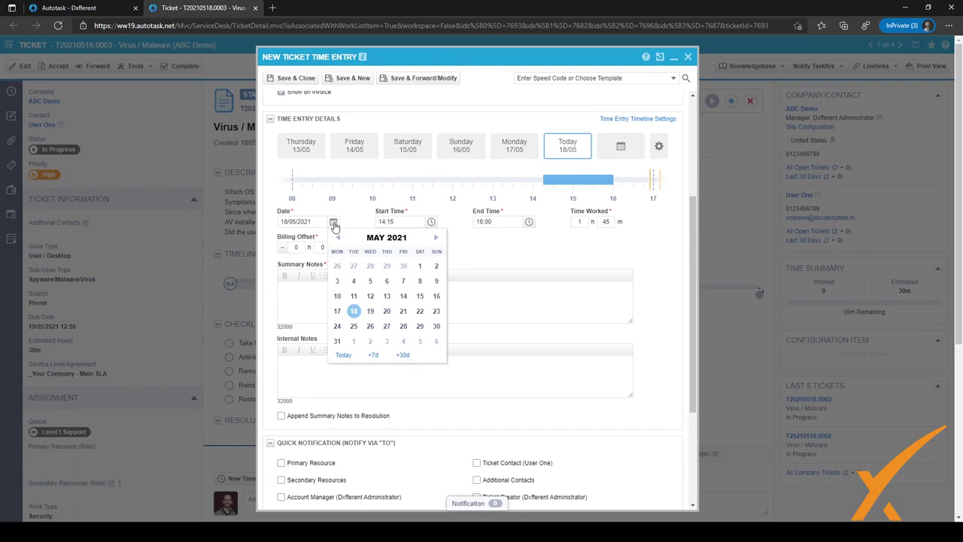
{"action": "left_click", "coordinate": [351, 217]}
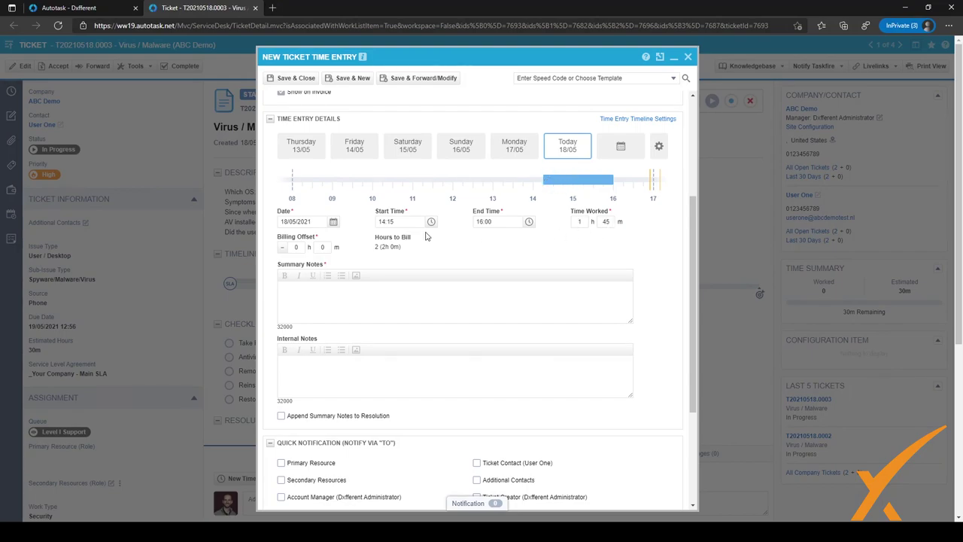
Enter a 45-minute billing offset so Hours to Bill drops to 1h.
{"action": "left_click", "coordinate": [316, 247]}
{"action": "type", "text": "45"}
{"action": "left_click", "coordinate": [497, 261]}
{"action": "left_click_drag", "start_coordinate": [377, 235], "coordinate": [411, 249]}
{"action": "left_click", "coordinate": [410, 250]}
{"action": "scroll", "coordinate": [354, 237], "scroll_direction": "down", "scroll_amount": 2}
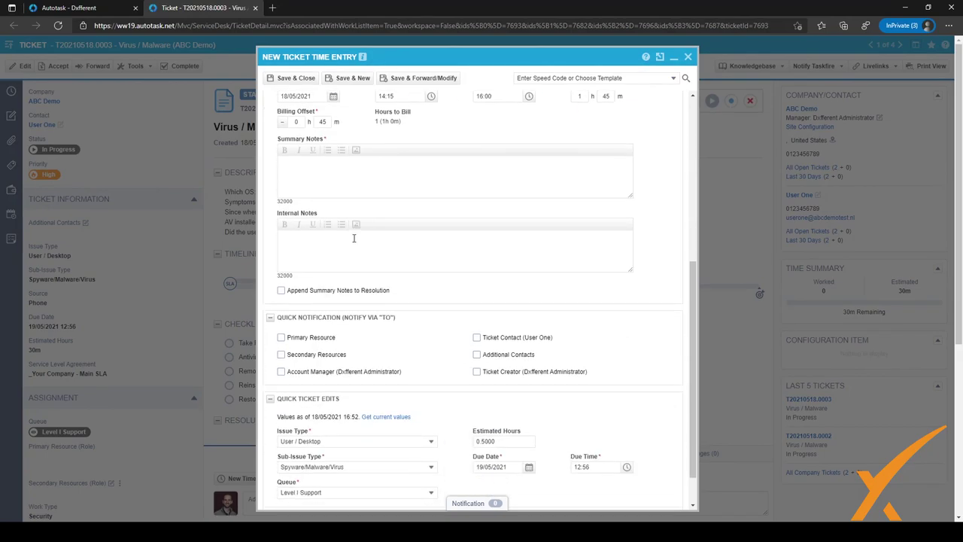
{"action": "left_click", "coordinate": [362, 184]}
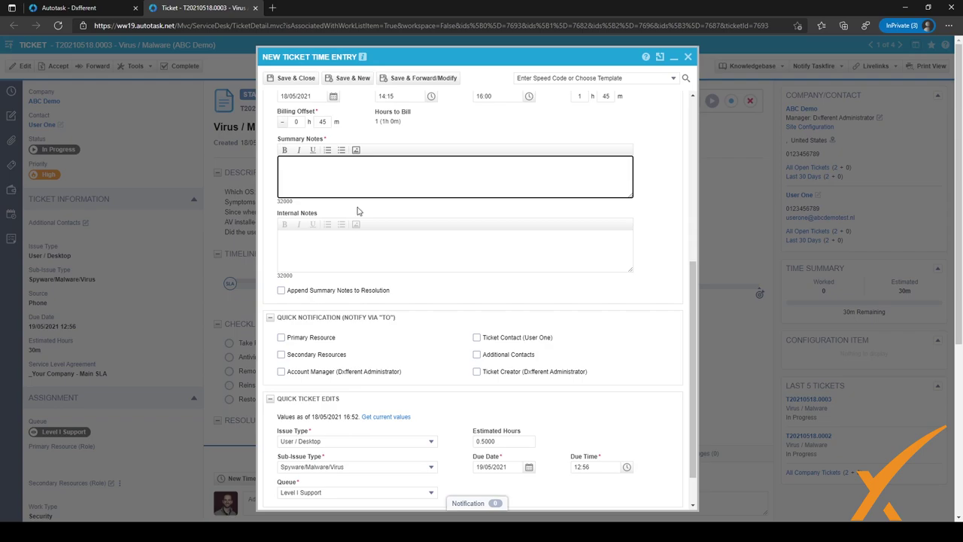
{"action": "left_click", "coordinate": [347, 250]}
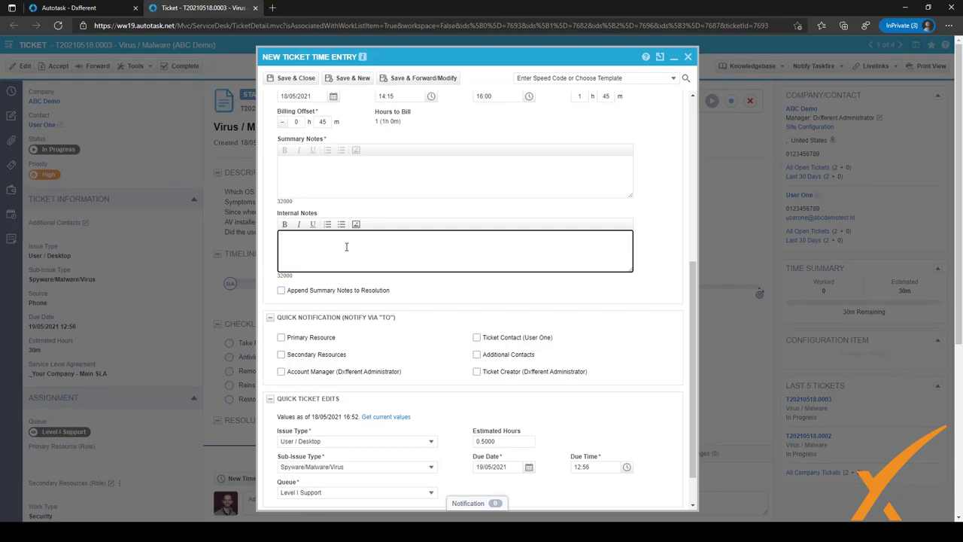
{"action": "scroll", "coordinate": [342, 254], "scroll_direction": "down", "scroll_amount": 1}
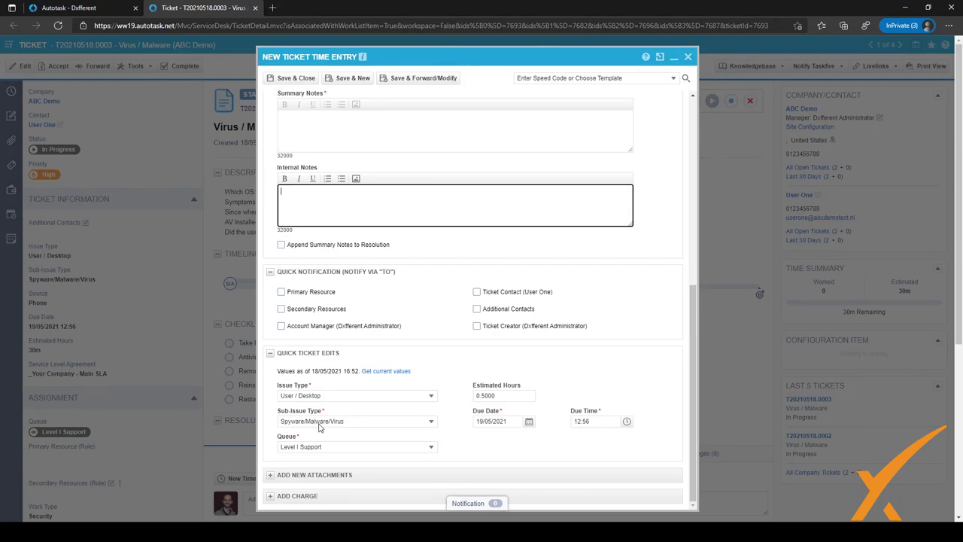
{"action": "left_click", "coordinate": [319, 424]}
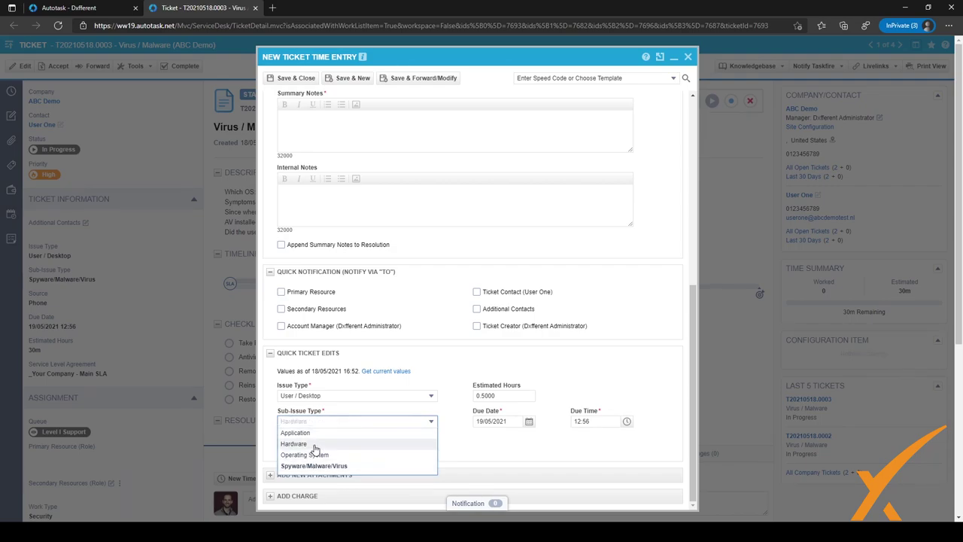
{"action": "left_click", "coordinate": [316, 446]}
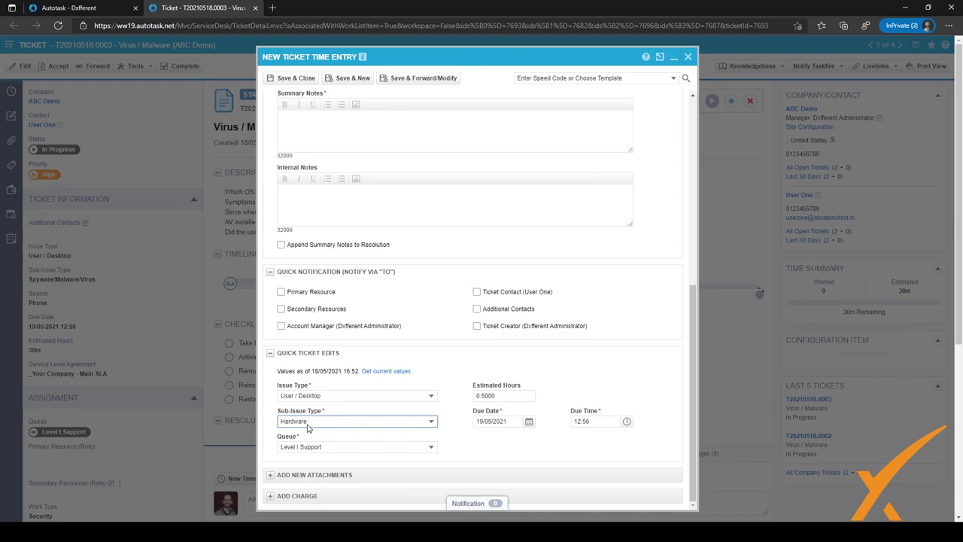
{"action": "left_click", "coordinate": [308, 424]}
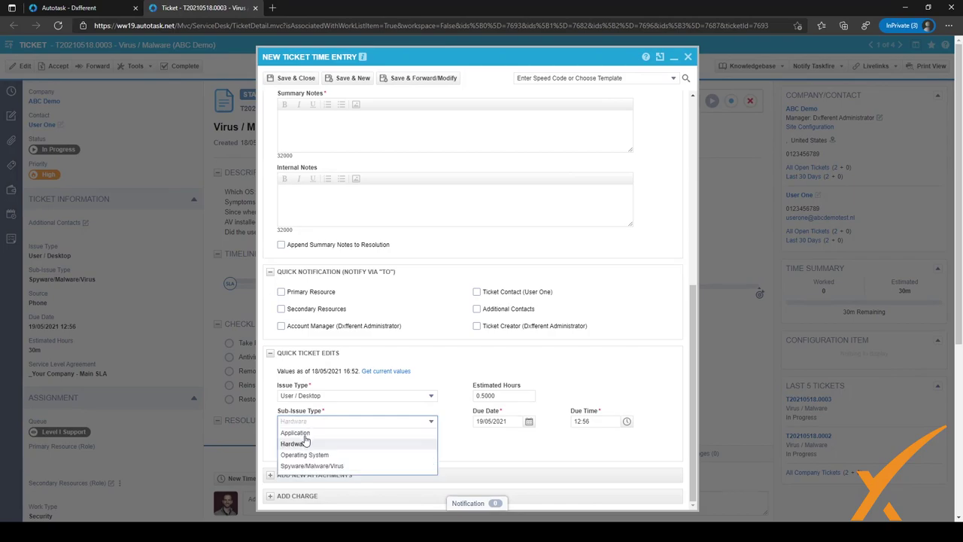
{"action": "left_click", "coordinate": [322, 467]}
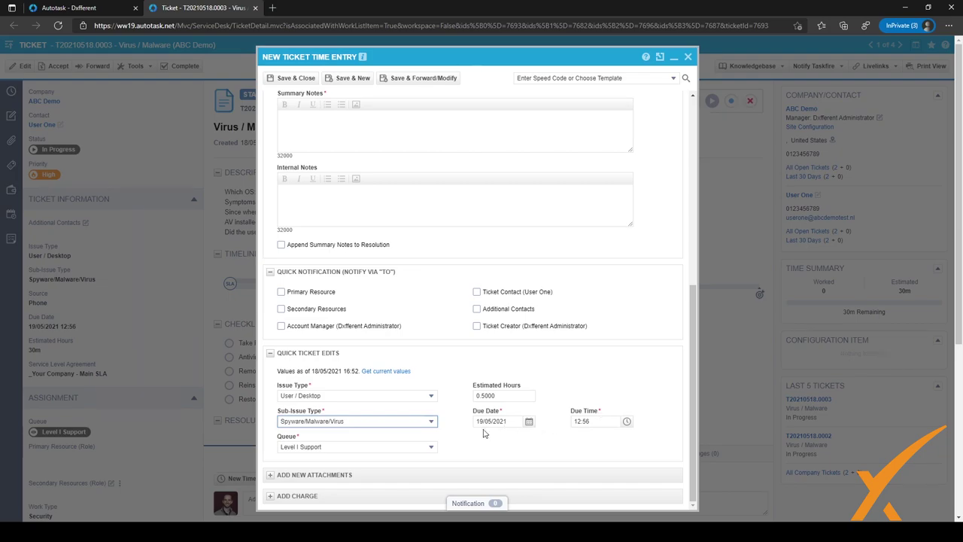
{"action": "left_click", "coordinate": [423, 447]}
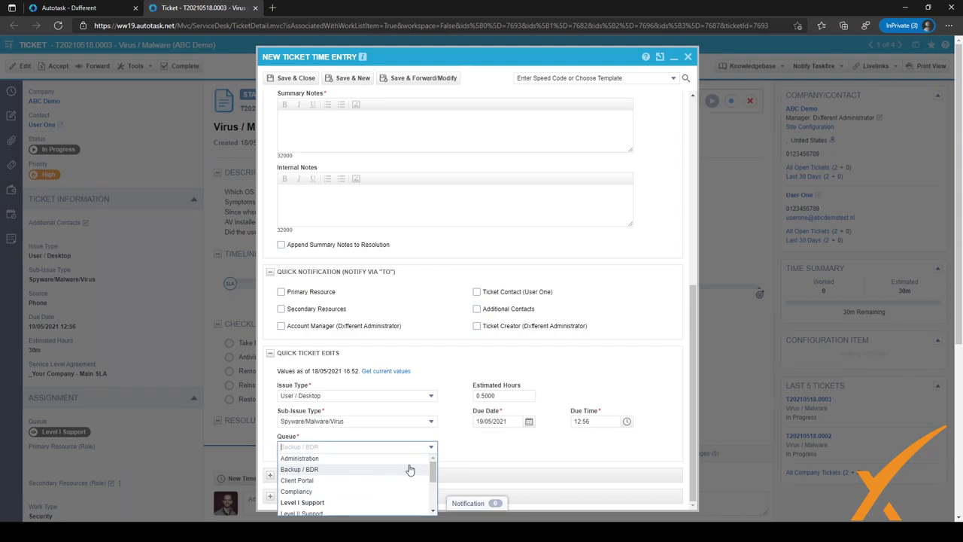
{"action": "left_click", "coordinate": [465, 434]}
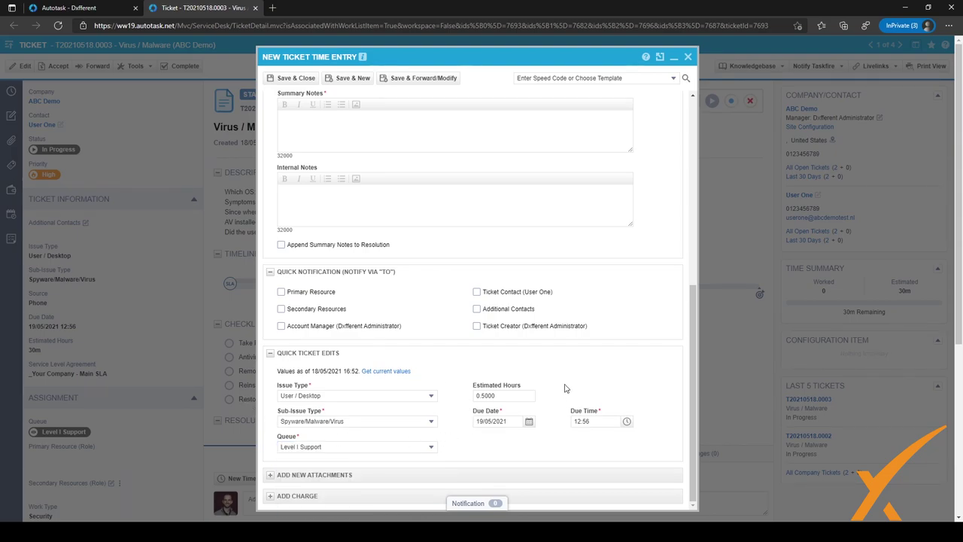
Open the New Attachment dialog and dismiss it without adding a file.
{"action": "left_click", "coordinate": [271, 479]}
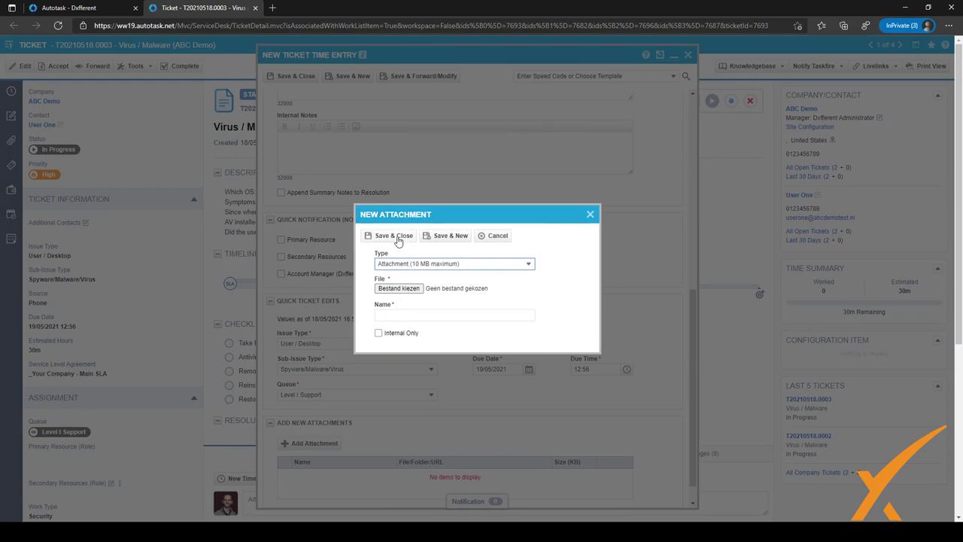
{"action": "left_click", "coordinate": [590, 215]}
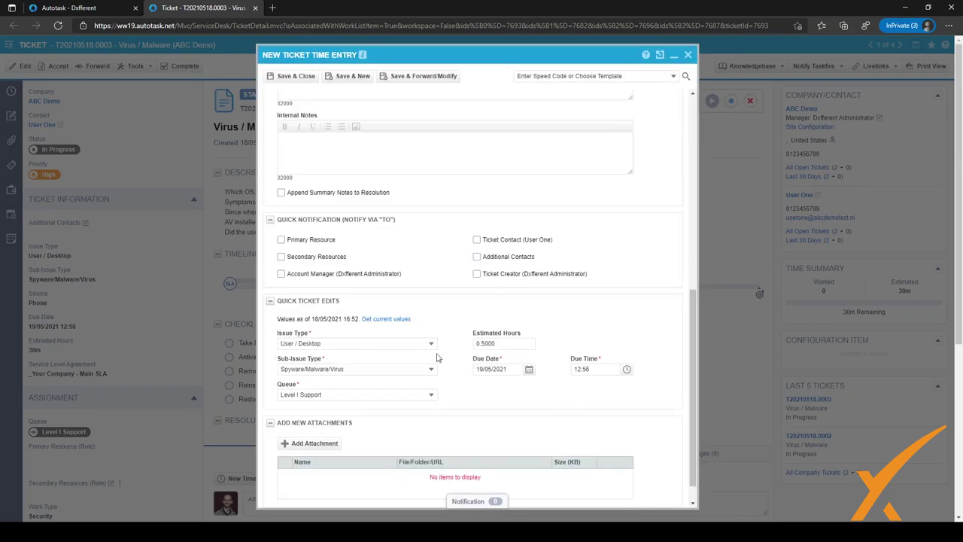
{"action": "scroll", "coordinate": [434, 361], "scroll_direction": "down", "scroll_amount": 2}
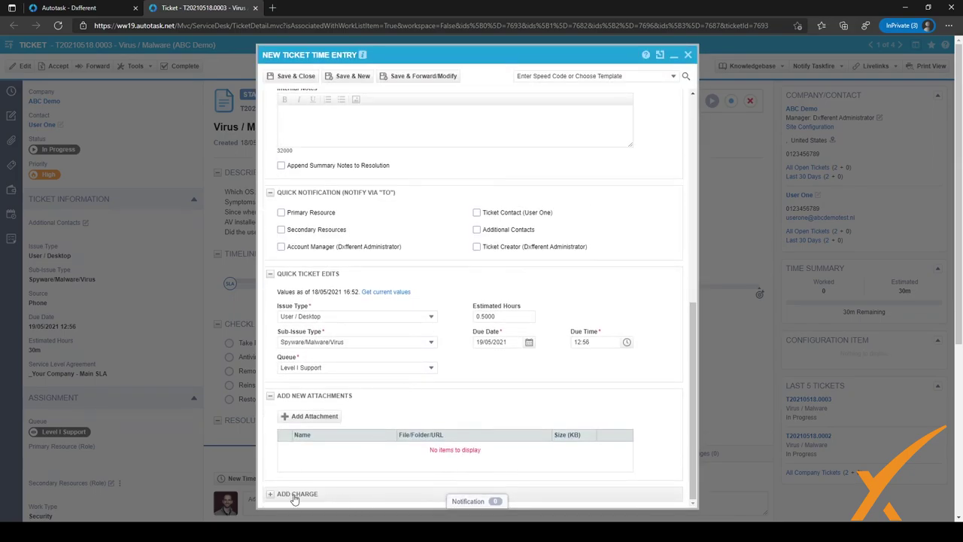
Expand the charge section and choose the Onboarding new Workstation material code.
{"action": "left_click", "coordinate": [269, 495]}
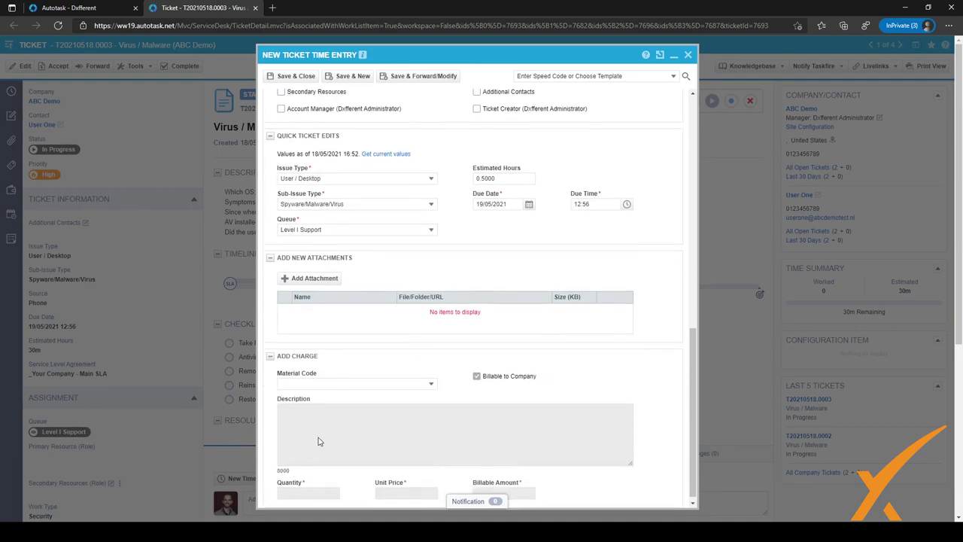
{"action": "left_click", "coordinate": [362, 386]}
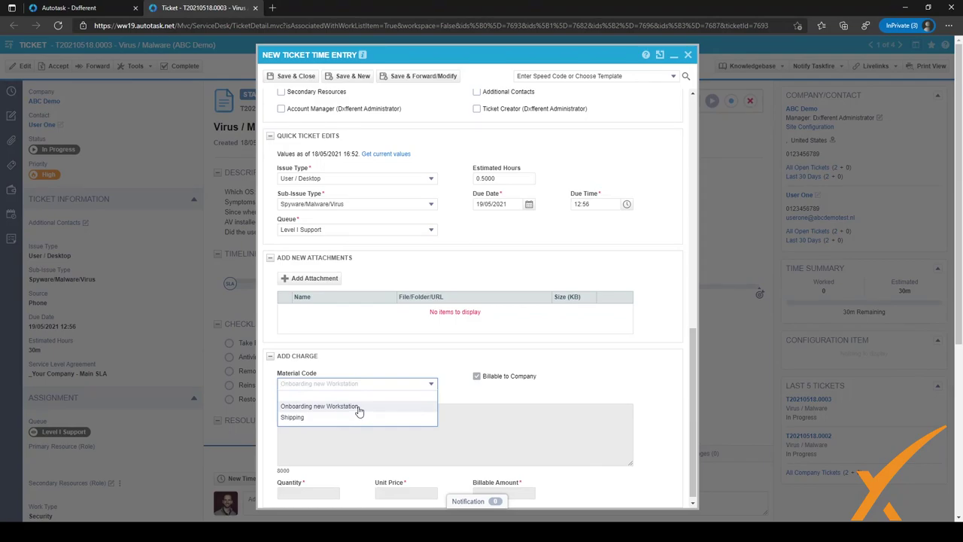
{"action": "left_click", "coordinate": [359, 407]}
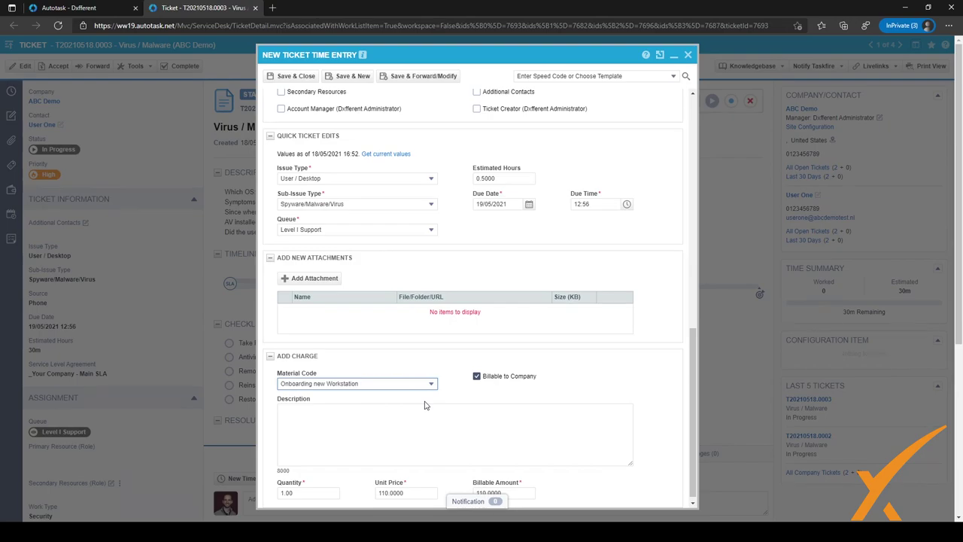
{"action": "scroll", "coordinate": [424, 405], "scroll_direction": "down", "scroll_amount": 1}
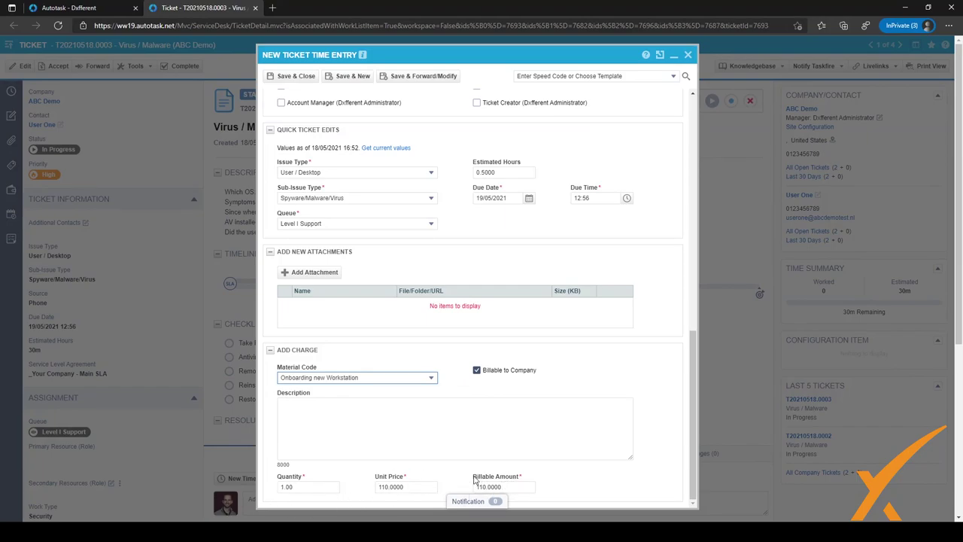
Clear the charge material code again and review the entry's 14:15–16:00 details.
{"action": "left_click", "coordinate": [387, 377]}
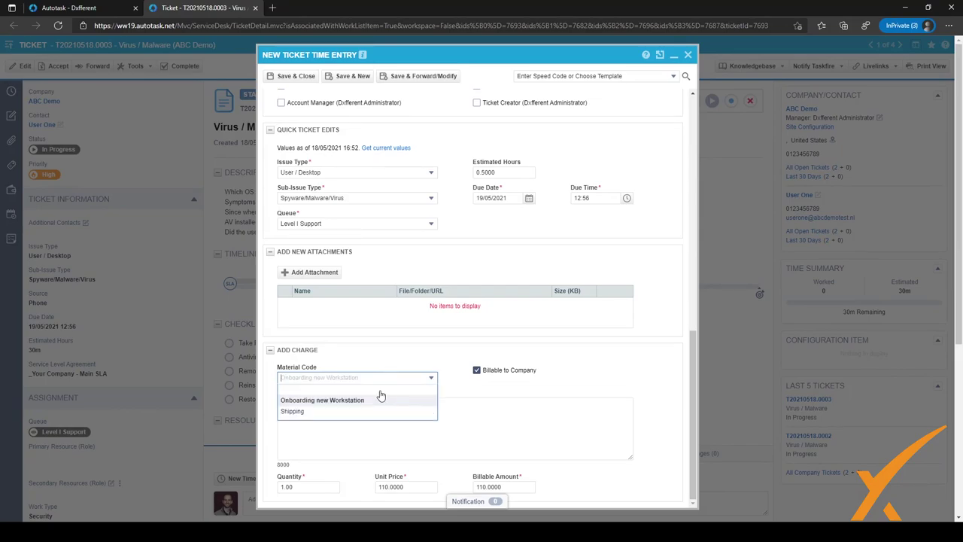
{"action": "left_click", "coordinate": [364, 399]}
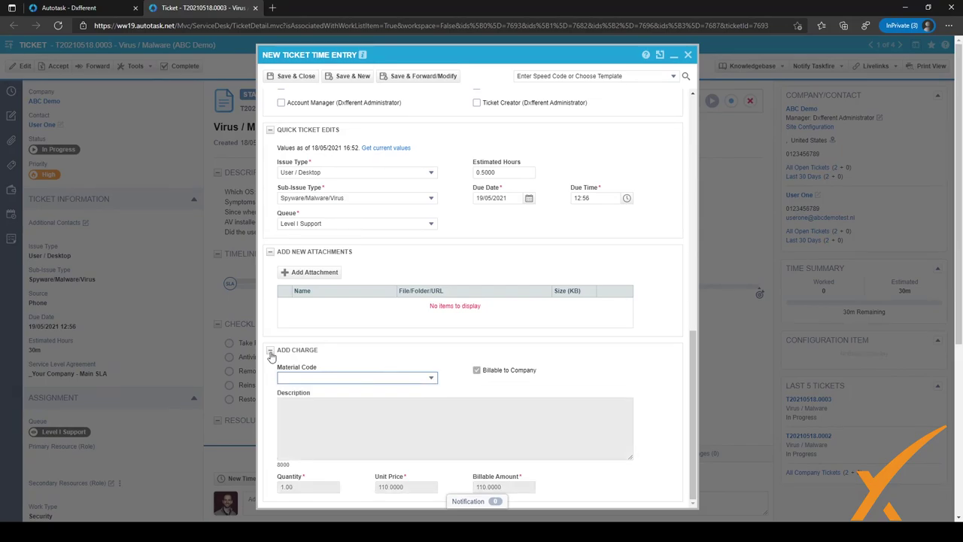
{"action": "scroll", "coordinate": [357, 389], "scroll_direction": "up", "scroll_amount": 2}
{"action": "scroll", "coordinate": [382, 413], "scroll_direction": "up", "scroll_amount": 1}
{"action": "scroll", "coordinate": [381, 413], "scroll_direction": "up", "scroll_amount": 3}
{"action": "scroll", "coordinate": [407, 353], "scroll_direction": "up", "scroll_amount": 2}
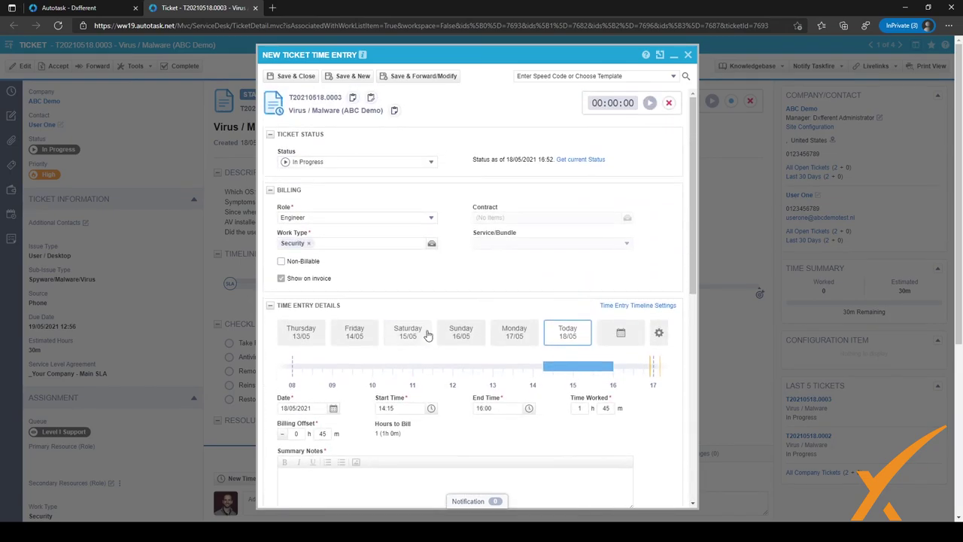
{"action": "scroll", "coordinate": [433, 290], "scroll_direction": "down", "scroll_amount": 3}
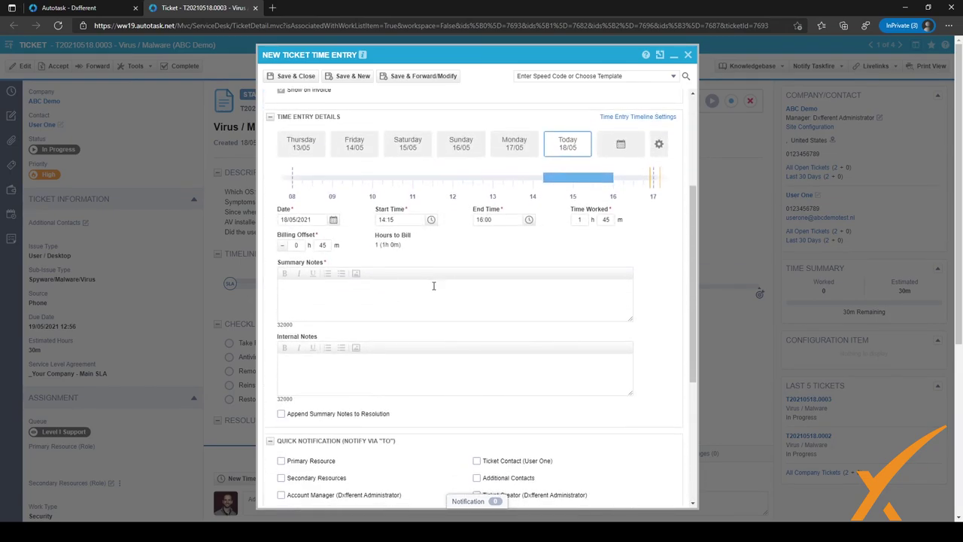
Apply the LOG01 - Inname Hardware template to fill the summary and internal notes.
{"action": "left_click", "coordinate": [553, 77]}
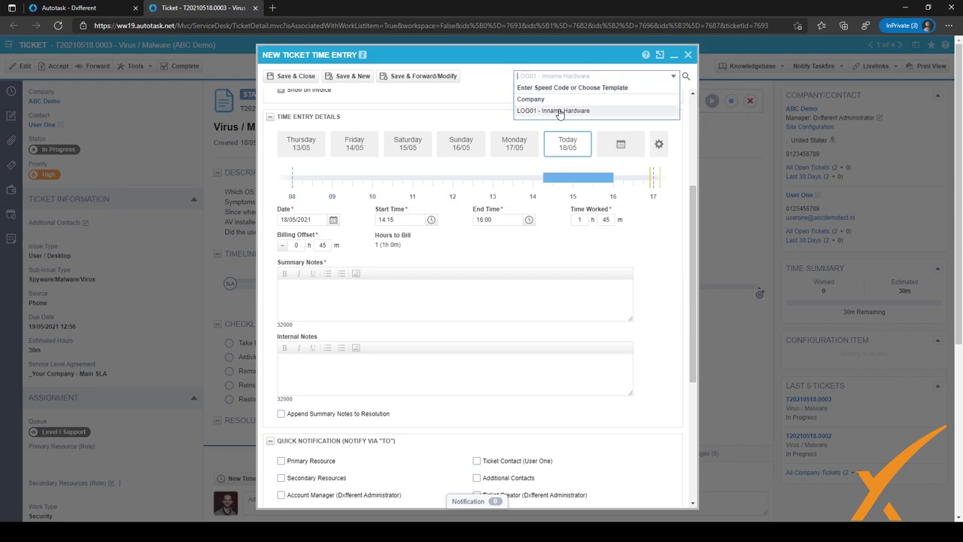
{"action": "left_click", "coordinate": [559, 111]}
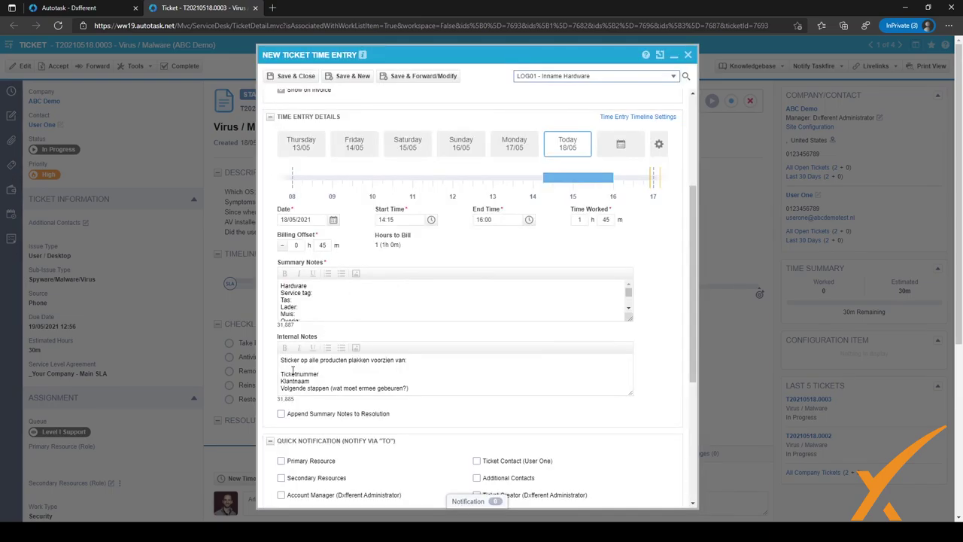
{"action": "scroll", "coordinate": [374, 344], "scroll_direction": "up", "scroll_amount": 5}
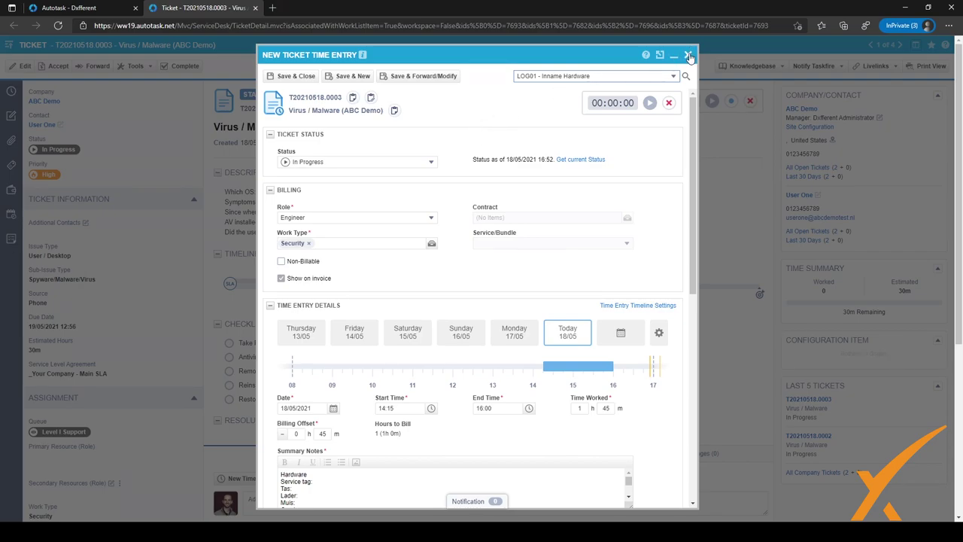
Go from the dashboard tab through Admin > Service Desk (Tickets) to Ticket Categories.
{"action": "left_click", "coordinate": [84, 11]}
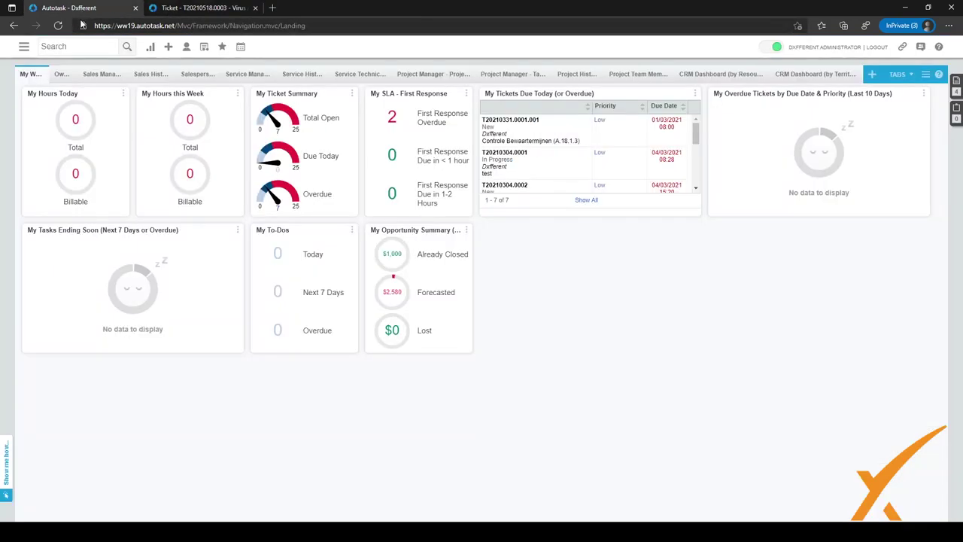
{"action": "left_click", "coordinate": [25, 48]}
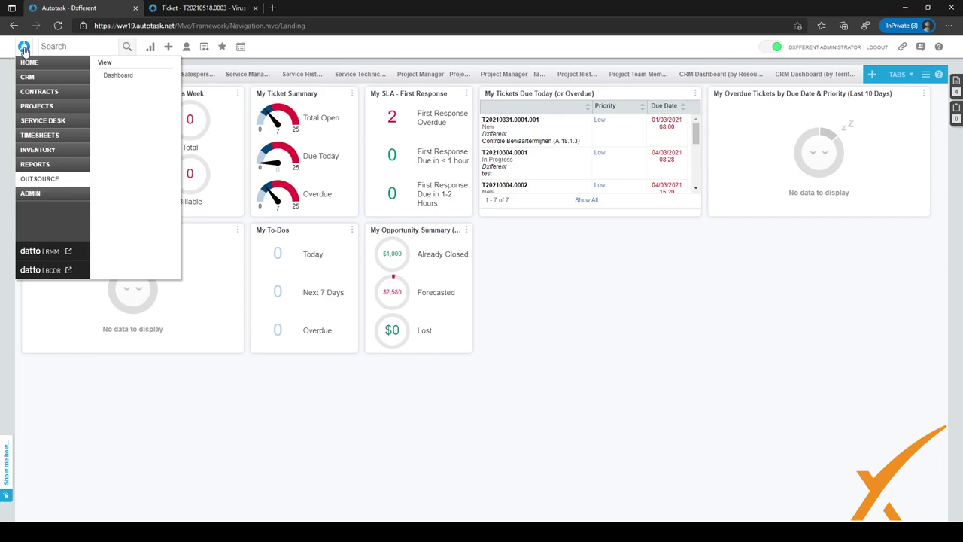
{"action": "left_click", "coordinate": [45, 195]}
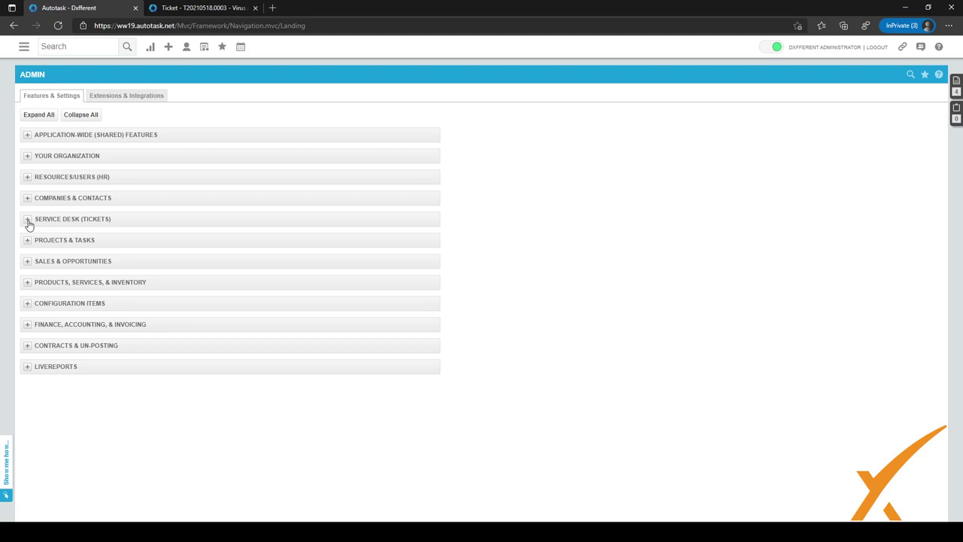
{"action": "left_click", "coordinate": [28, 222]}
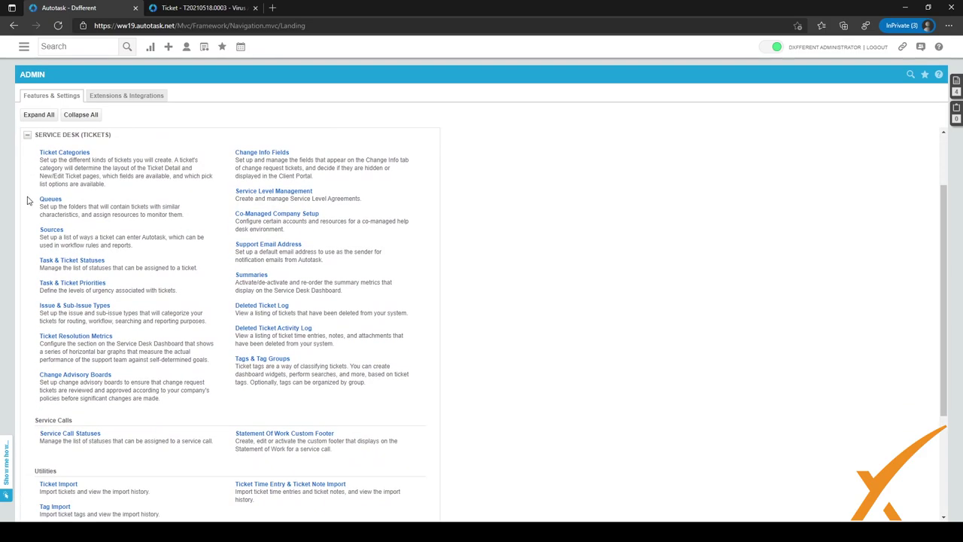
{"action": "left_click", "coordinate": [60, 152]}
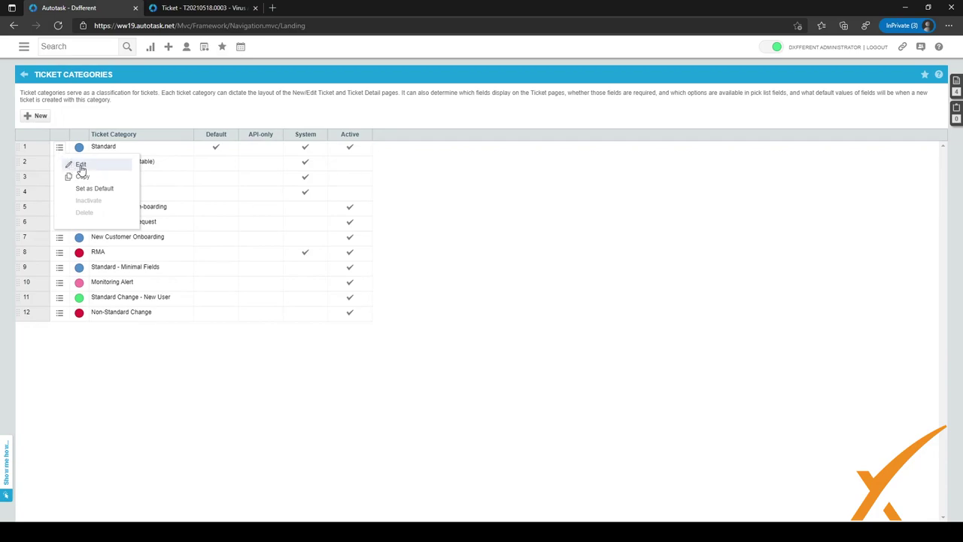
Edit the Standard category and expand its Time Entry/Note Quick Edit Fields section.
{"action": "left_click", "coordinate": [81, 168]}
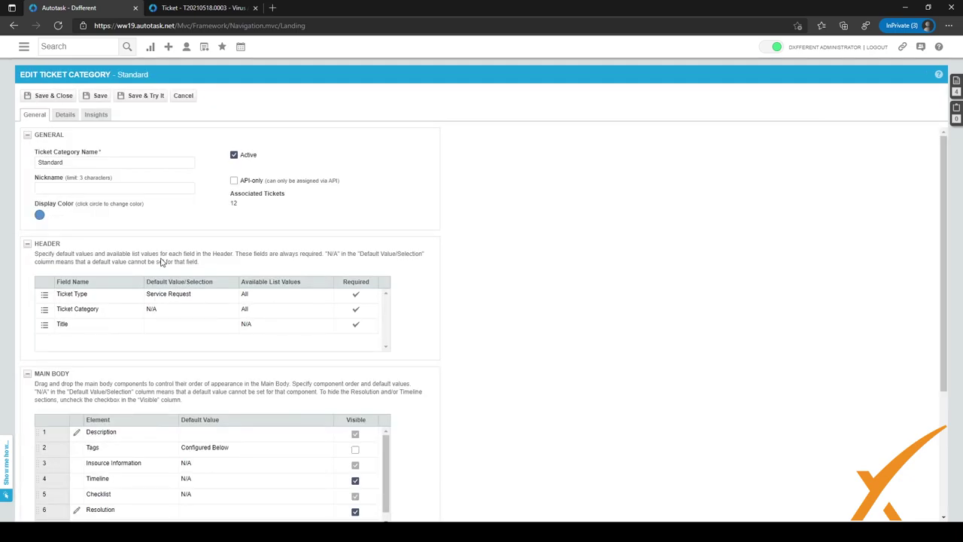
{"action": "scroll", "coordinate": [161, 262], "scroll_direction": "down", "scroll_amount": 1}
{"action": "scroll", "coordinate": [160, 261], "scroll_direction": "down", "scroll_amount": 1}
{"action": "scroll", "coordinate": [160, 261], "scroll_direction": "down", "scroll_amount": 1}
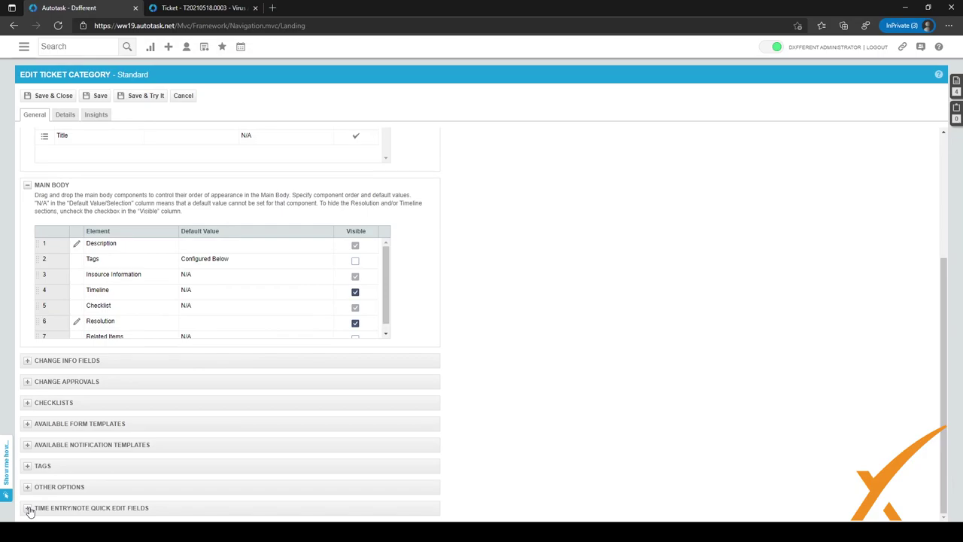
{"action": "left_click", "coordinate": [27, 508]}
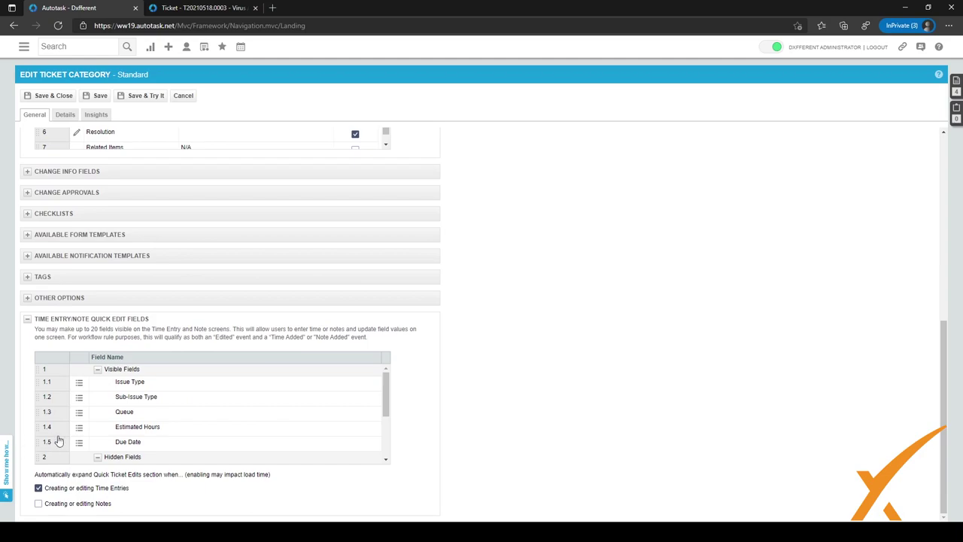
{"action": "scroll", "coordinate": [174, 427], "scroll_direction": "down", "scroll_amount": 2}
{"action": "scroll", "coordinate": [172, 383], "scroll_direction": "down", "scroll_amount": 1}
{"action": "scroll", "coordinate": [170, 386], "scroll_direction": "down", "scroll_amount": 2}
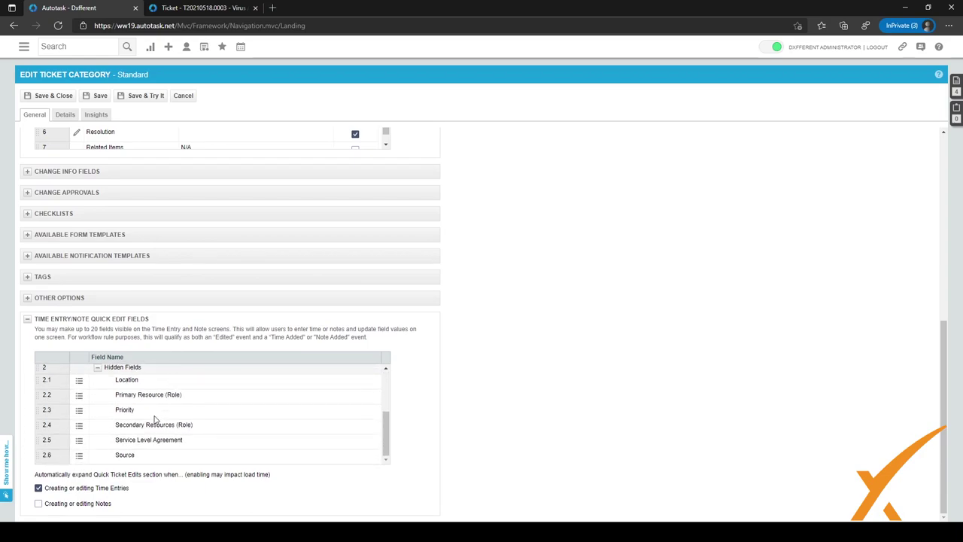
{"action": "scroll", "coordinate": [155, 419], "scroll_direction": "up", "scroll_amount": 2}
{"action": "scroll", "coordinate": [154, 419], "scroll_direction": "up", "scroll_amount": 1}
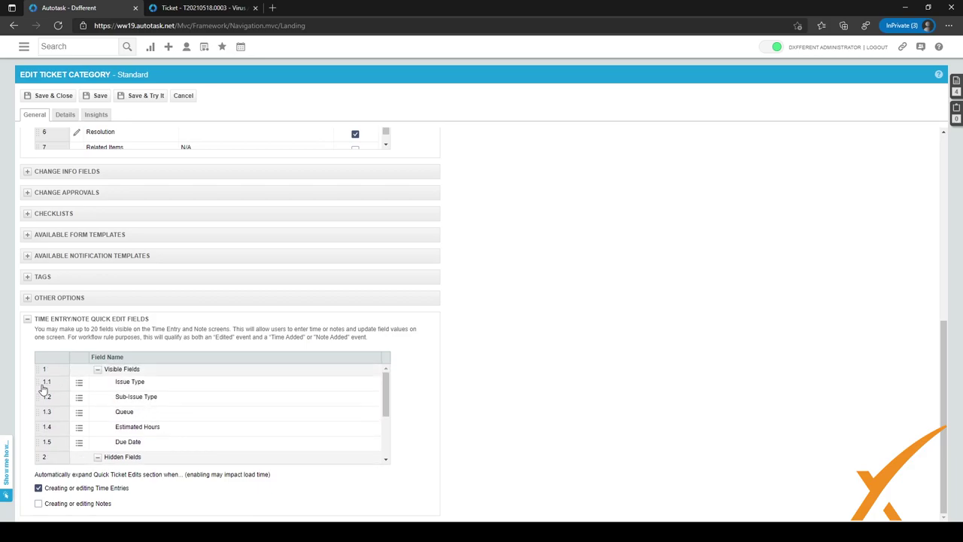
Move Issue Type lower among the visible quick edit fields, then back to the top.
{"action": "left_click_drag", "start_coordinate": [39, 381], "coordinate": [38, 426]}
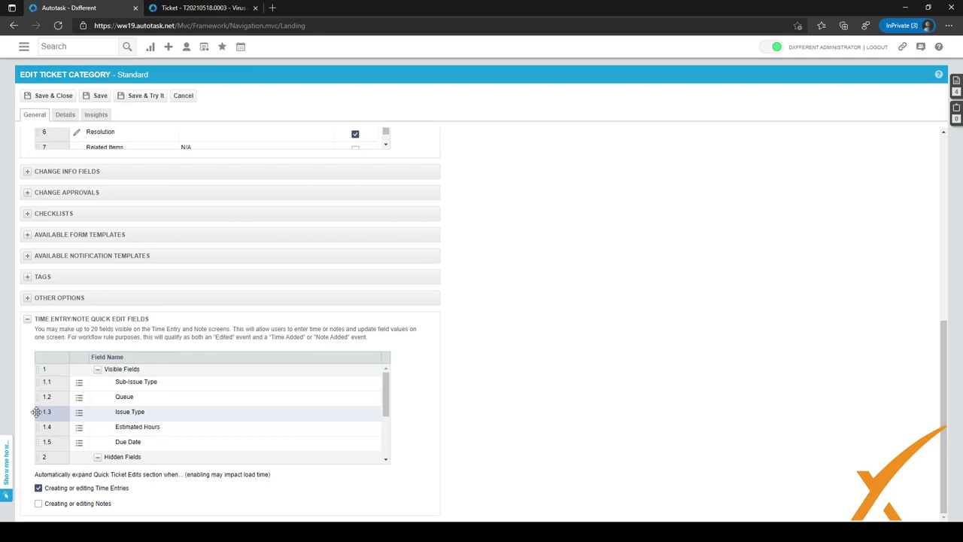
{"action": "left_click_drag", "start_coordinate": [36, 412], "coordinate": [39, 381]}
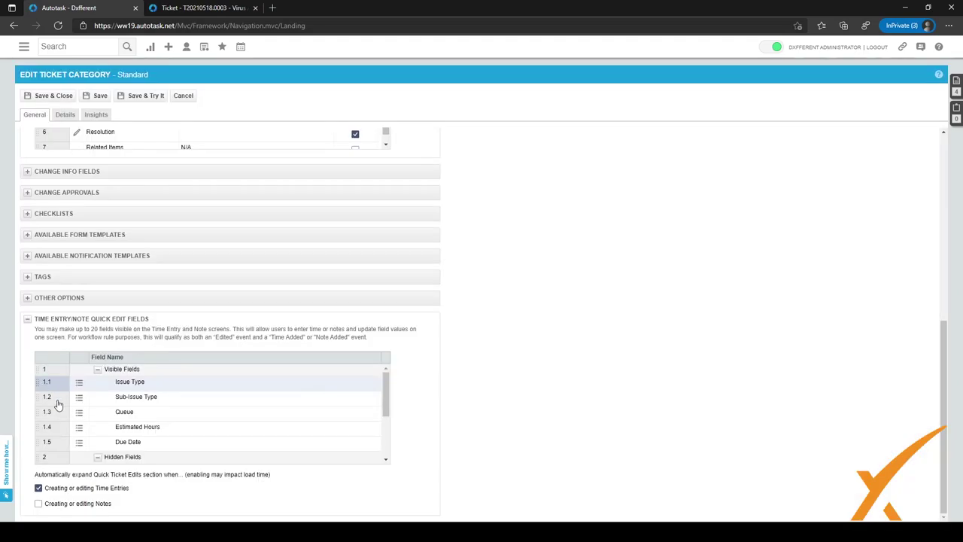
{"action": "double_click", "coordinate": [109, 369]}
{"action": "left_click_drag", "start_coordinate": [141, 457], "coordinate": [109, 457]}
{"action": "left_click", "coordinate": [152, 459]}
Move Location into the visible quick edit fields, then back into the hidden ones.
{"action": "scroll", "coordinate": [106, 441], "scroll_direction": "down", "scroll_amount": 1}
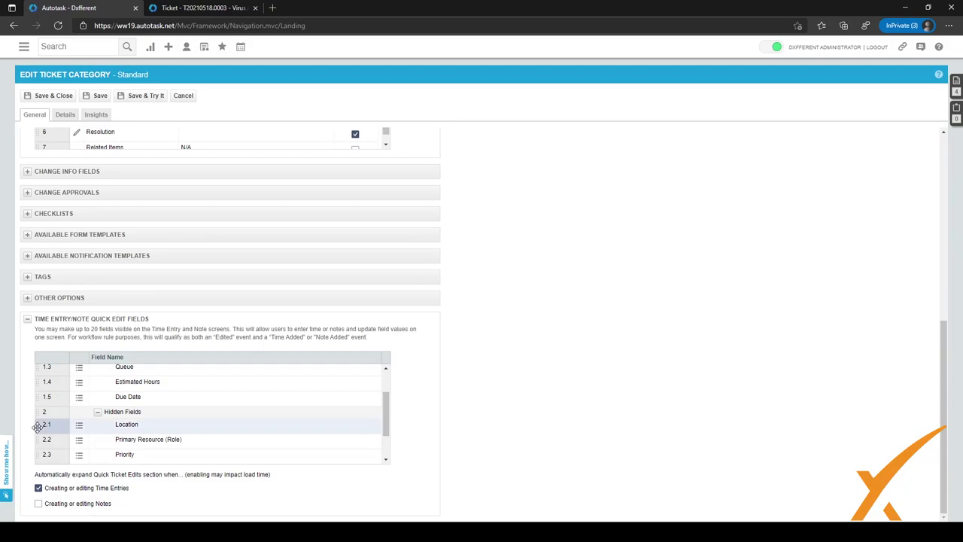
{"action": "mouse_move", "coordinate": [37, 428]}
{"action": "left_mouse_down"}
{"action": "mouse_move", "coordinate": [39, 406]}
{"action": "mouse_move", "coordinate": [37, 454]}
{"action": "left_mouse_up"}
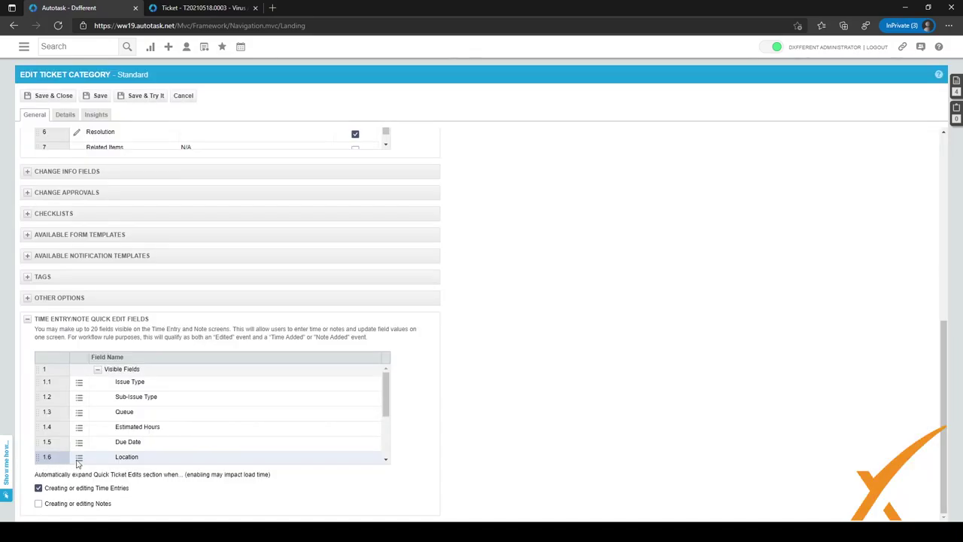
{"action": "scroll", "coordinate": [97, 430], "scroll_direction": "down", "scroll_amount": 1}
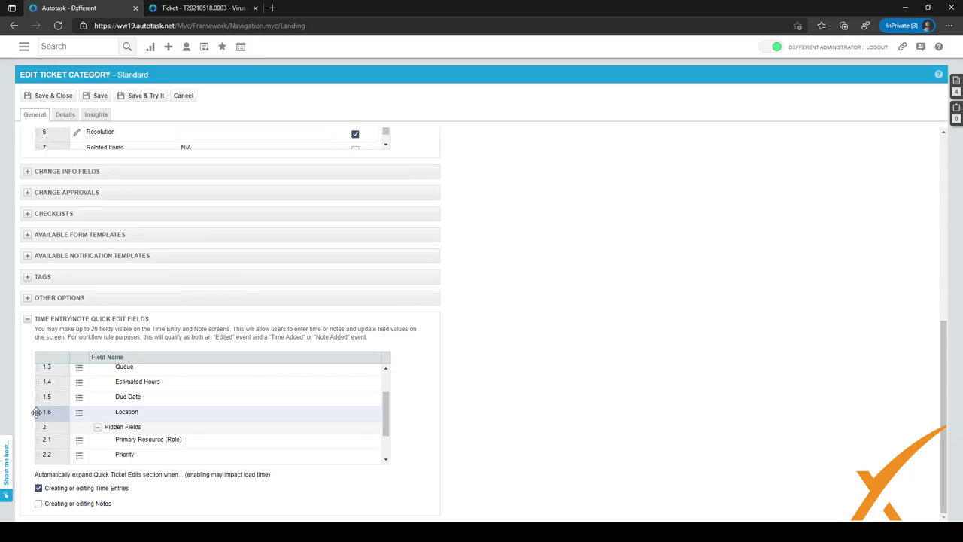
{"action": "left_click_drag", "start_coordinate": [36, 412], "coordinate": [38, 444]}
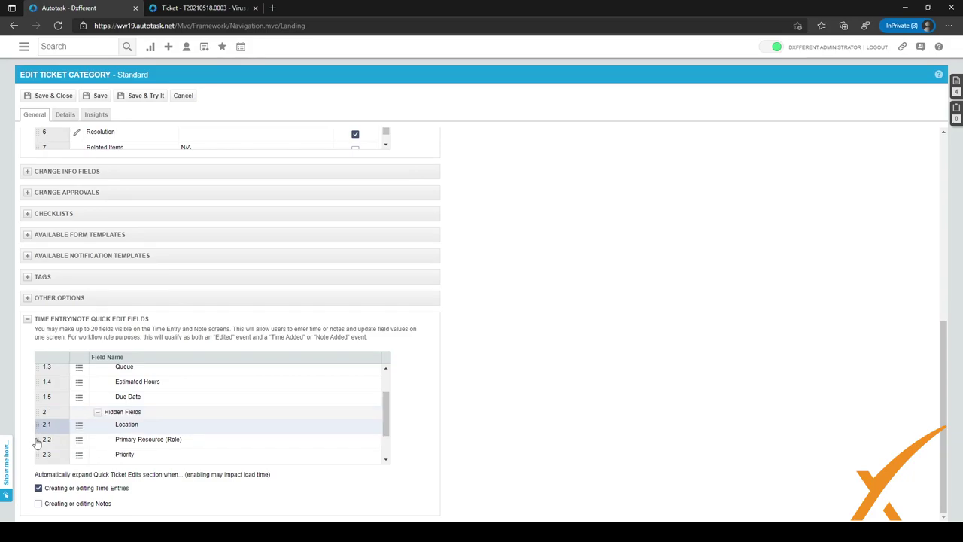
{"action": "scroll", "coordinate": [94, 422], "scroll_direction": "down", "scroll_amount": 1}
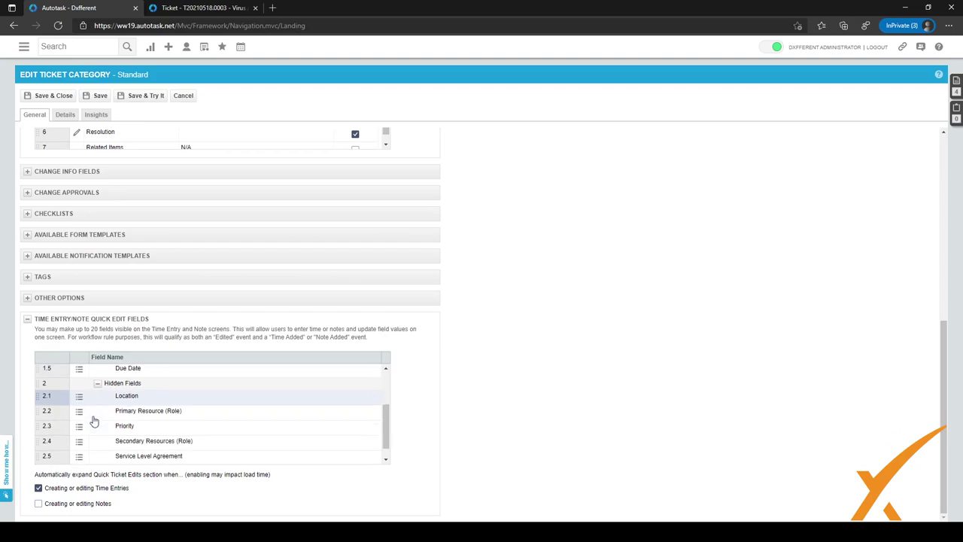
{"action": "scroll", "coordinate": [93, 422], "scroll_direction": "down", "scroll_amount": 1}
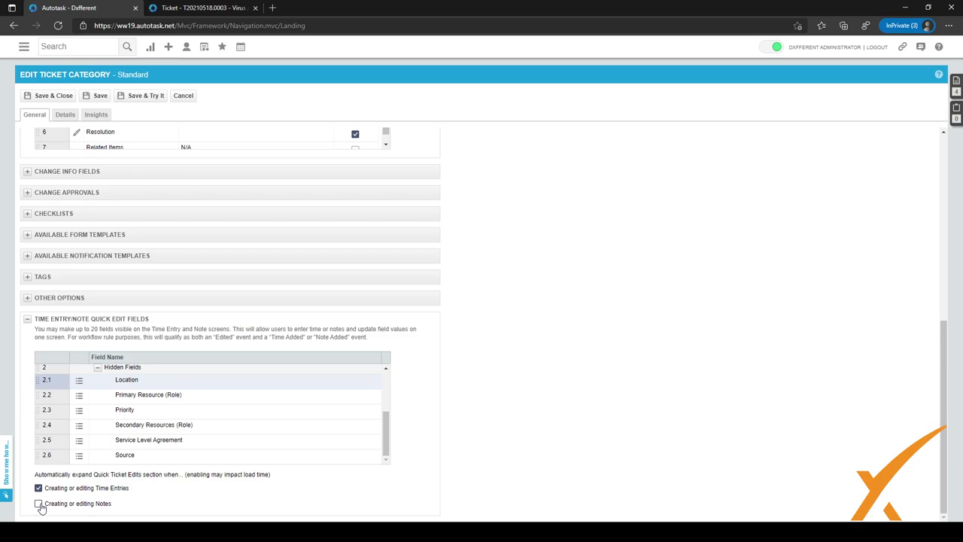
Enable Standard category quick-edit auto-expand for notes, then discard the Virus / Malware ticket's new time entry.
{"action": "left_click", "coordinate": [39, 505]}
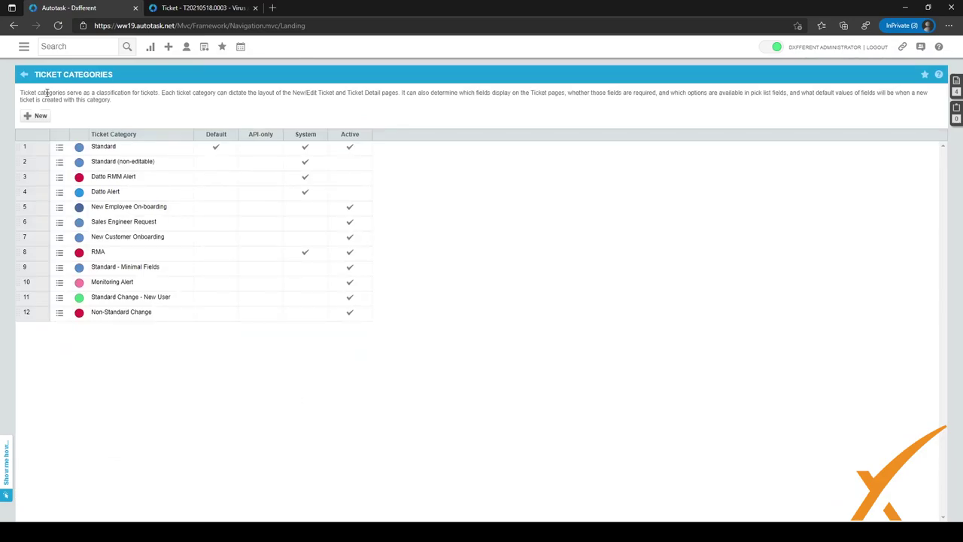
{"action": "left_click", "coordinate": [202, 9]}
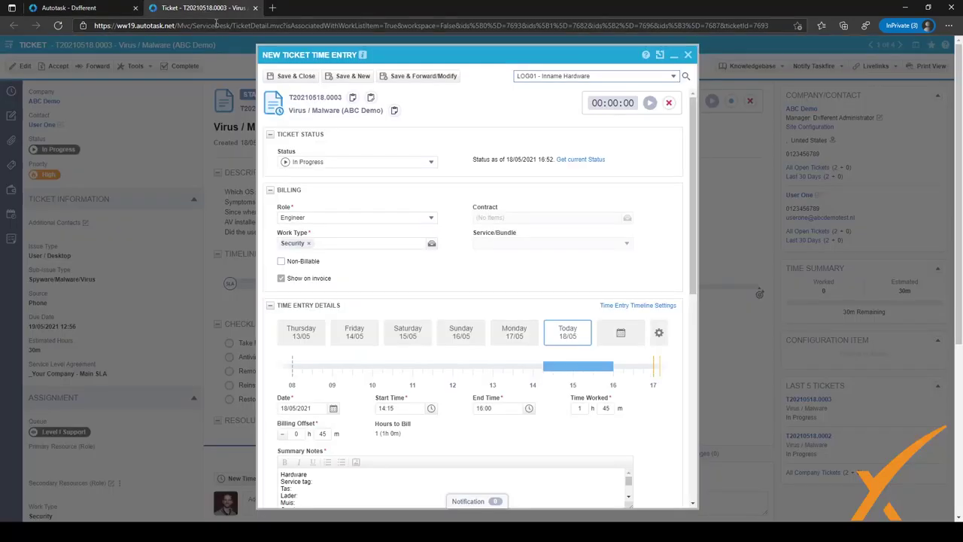
{"action": "left_click", "coordinate": [688, 55]}
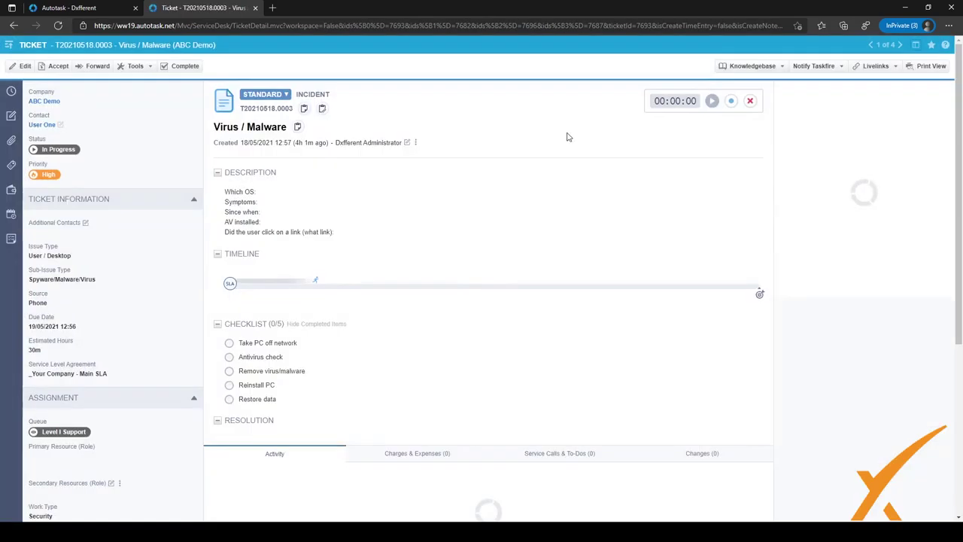